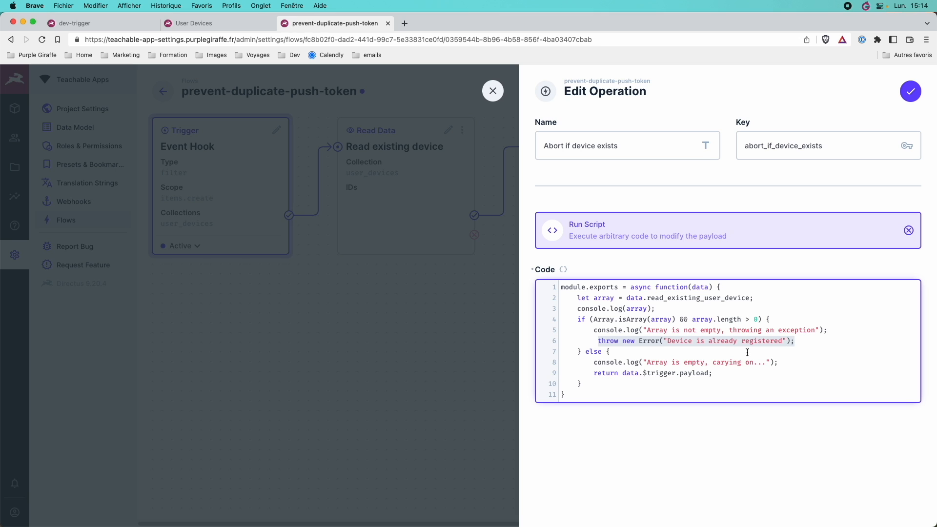
# Examine the return statement in the Abort if device exists script and close the operation
pyautogui.moveTo(623, 374); pyautogui.dragTo(712, 374)
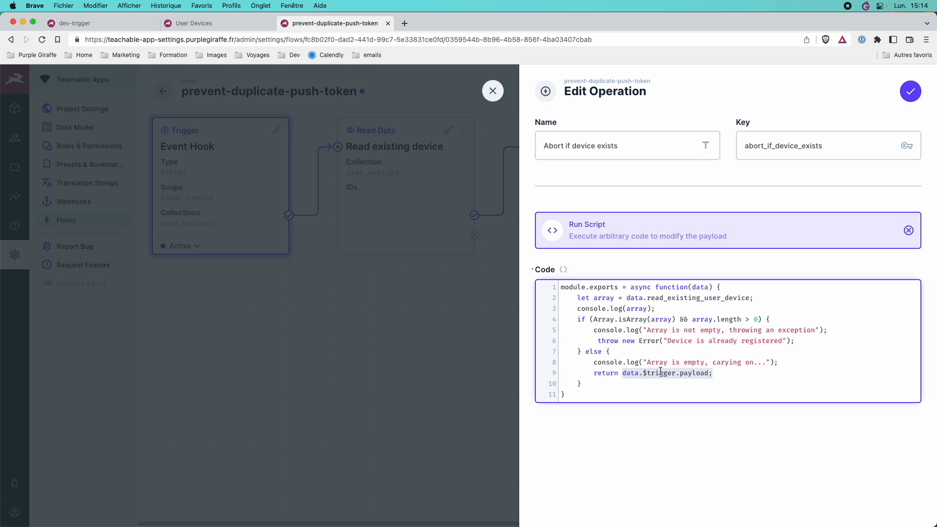
pyautogui.click(492, 91)
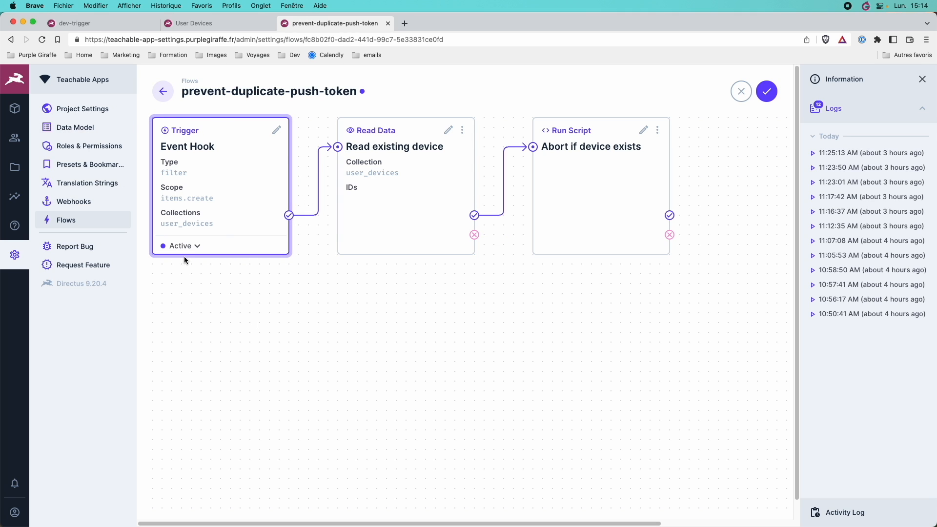
# Review the operation types available for the Read existing device operation, then close it without saving
pyautogui.click(449, 131)
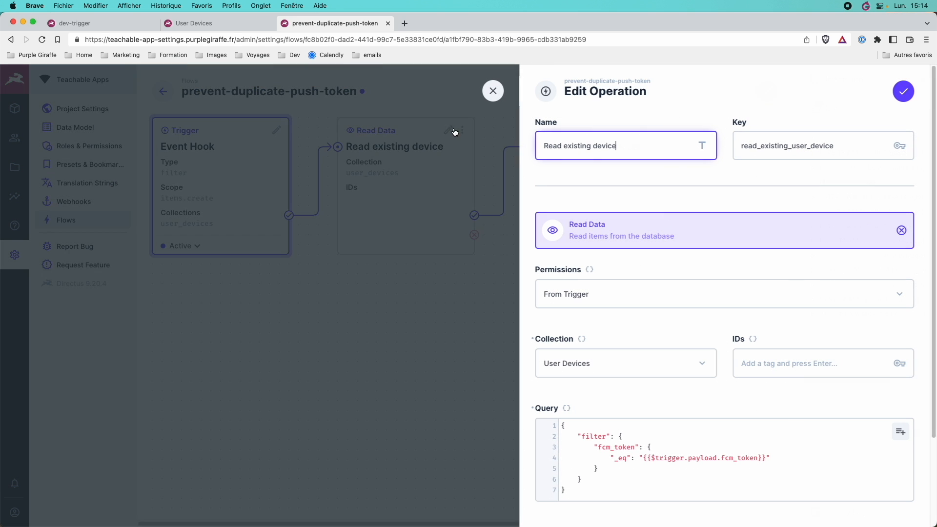
pyautogui.click(611, 236)
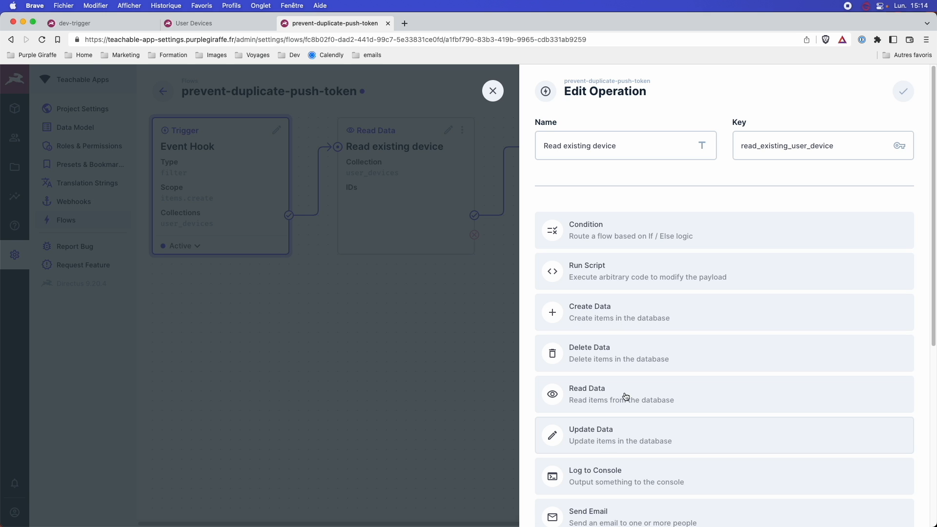
pyautogui.scroll(-5, 649, 414)
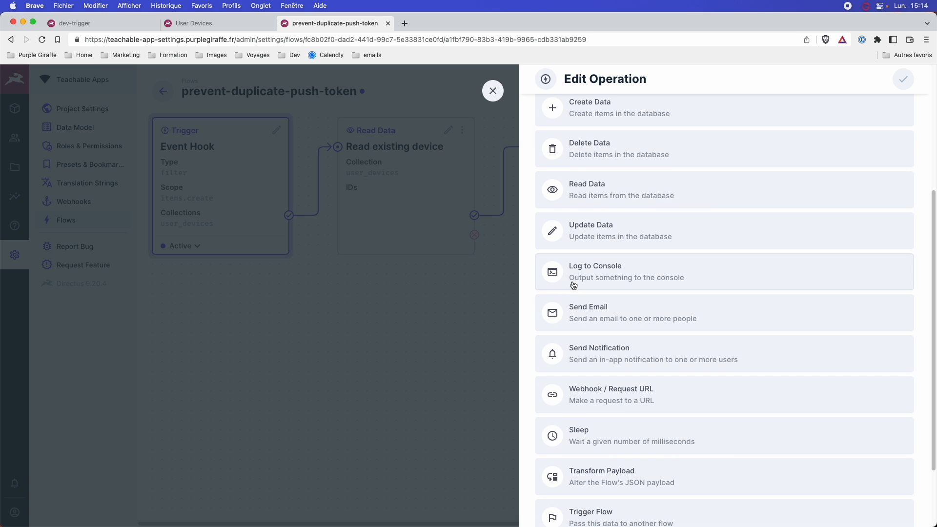
pyautogui.scroll(-2, 642, 330)
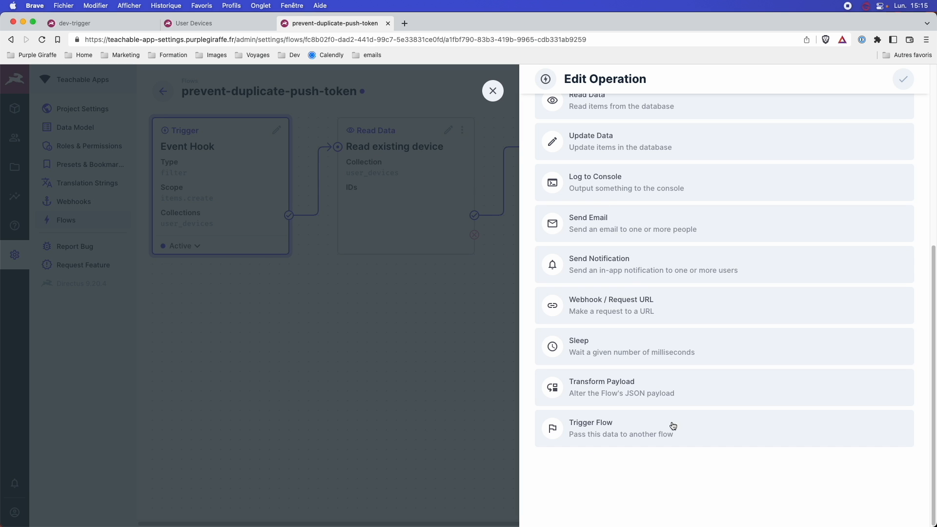
pyautogui.click(494, 93)
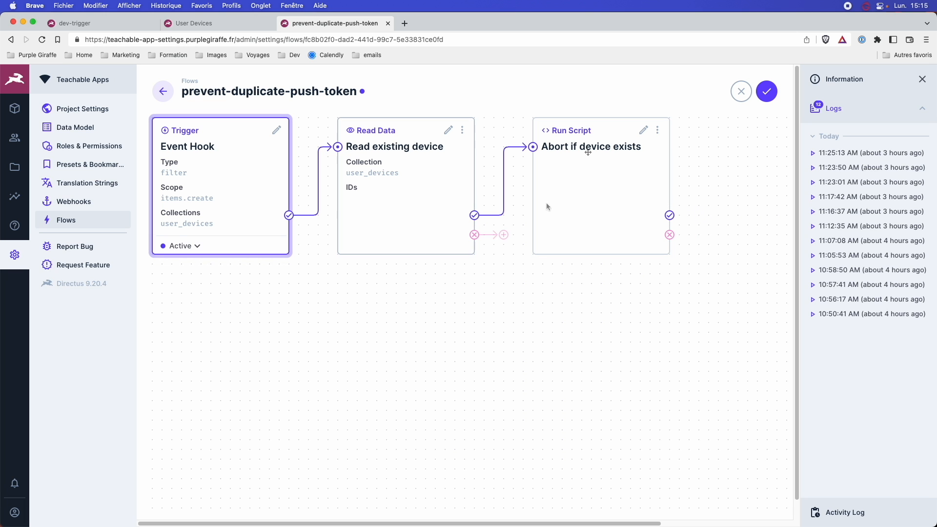
# Review the Read existing device operation's name, collection and fcm_token filter query, then close it
pyautogui.click(448, 130)
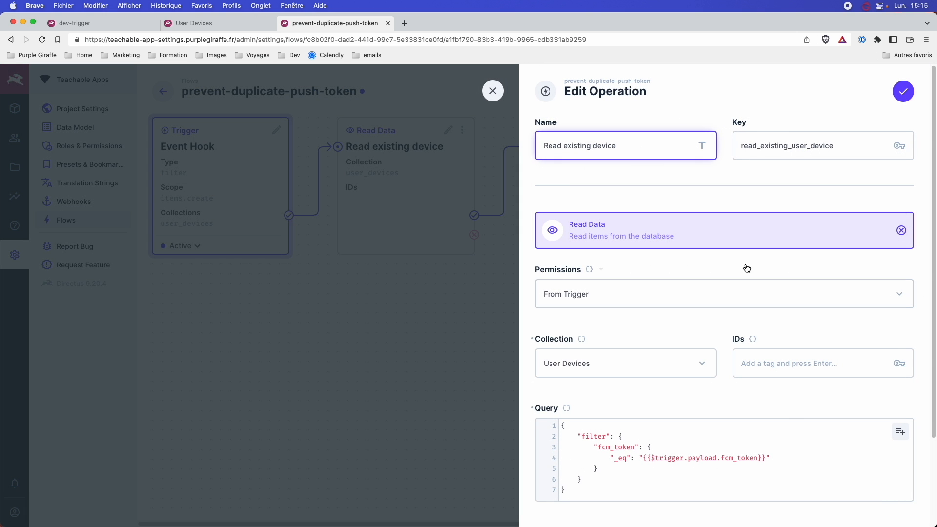
pyautogui.scroll(-1, 657, 255)
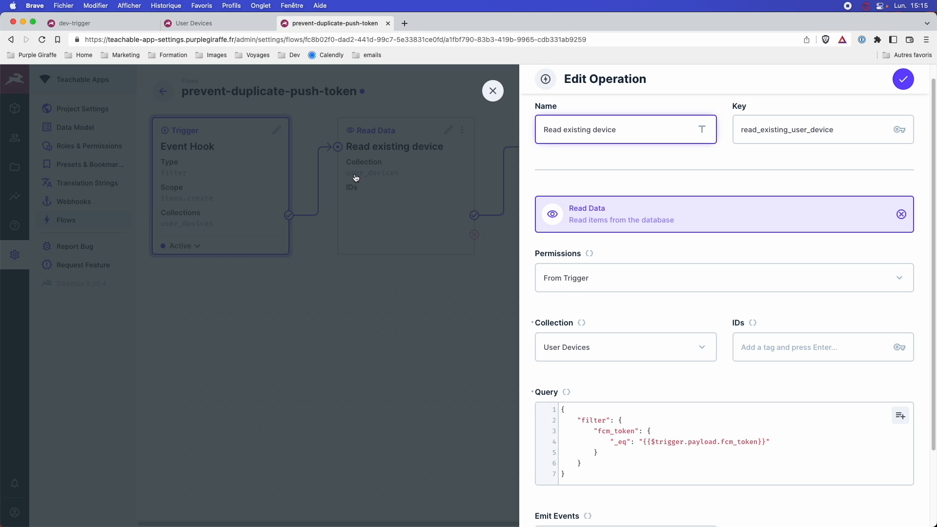
pyautogui.moveTo(617, 131); pyautogui.dragTo(544, 130)
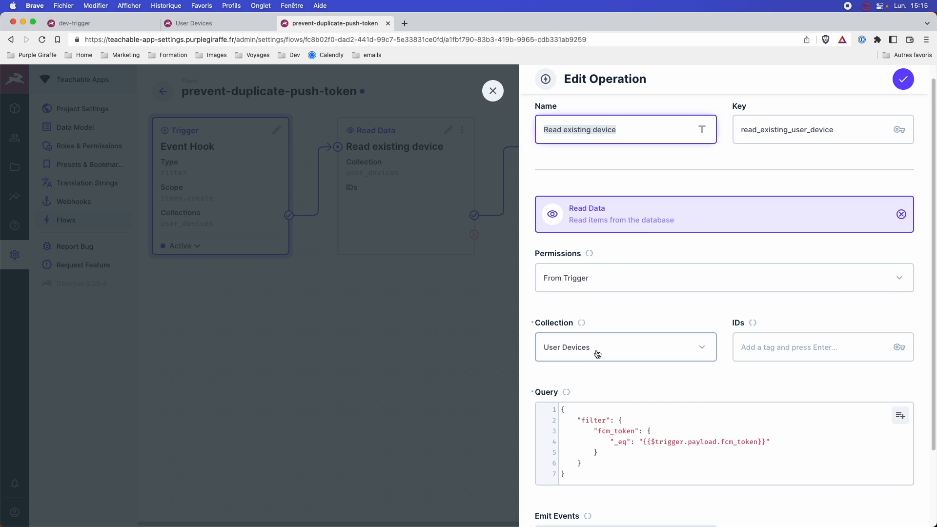
pyautogui.scroll(-3, 667, 381)
pyautogui.click(587, 329)
pyautogui.moveTo(577, 328); pyautogui.dragTo(618, 370)
pyautogui.click(618, 370)
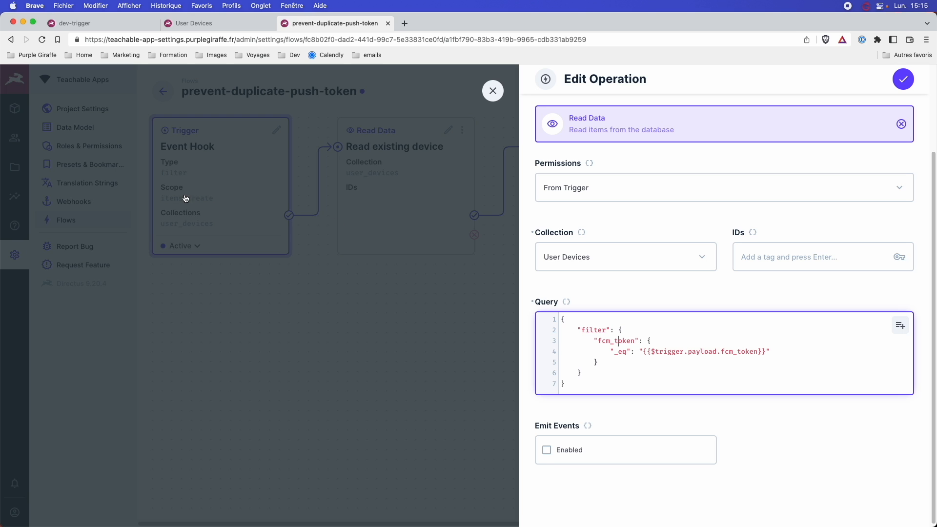
pyautogui.moveTo(651, 352); pyautogui.dragTo(684, 355)
pyautogui.moveTo(721, 352); pyautogui.dragTo(759, 353)
pyautogui.click(491, 90)
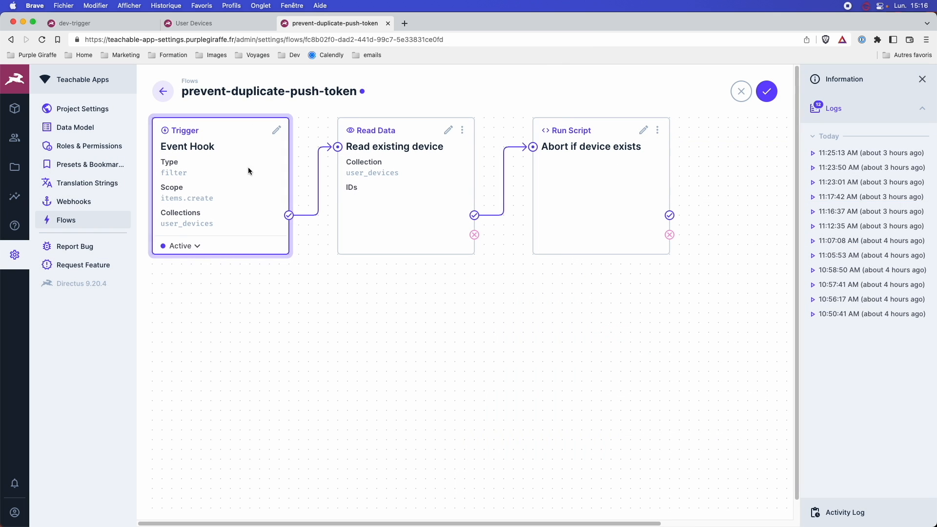
# Compare the Read existing device operation's key with the reference used in the Abort if device exists script
pyautogui.moveTo(398, 130)
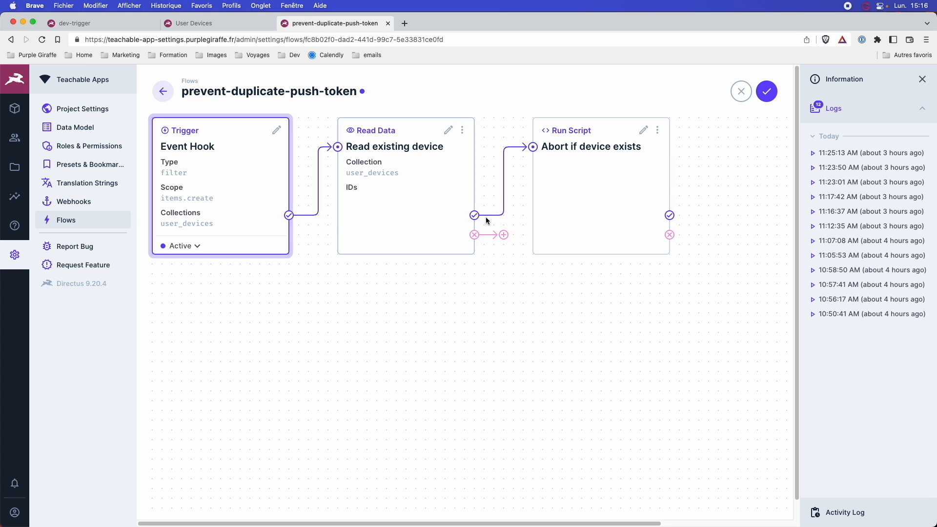
pyautogui.click(645, 131)
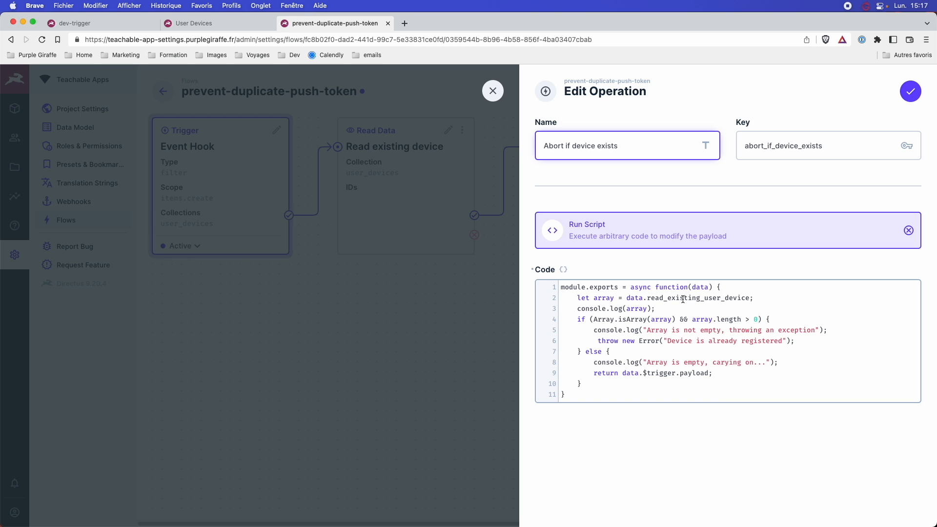
pyautogui.click(493, 91)
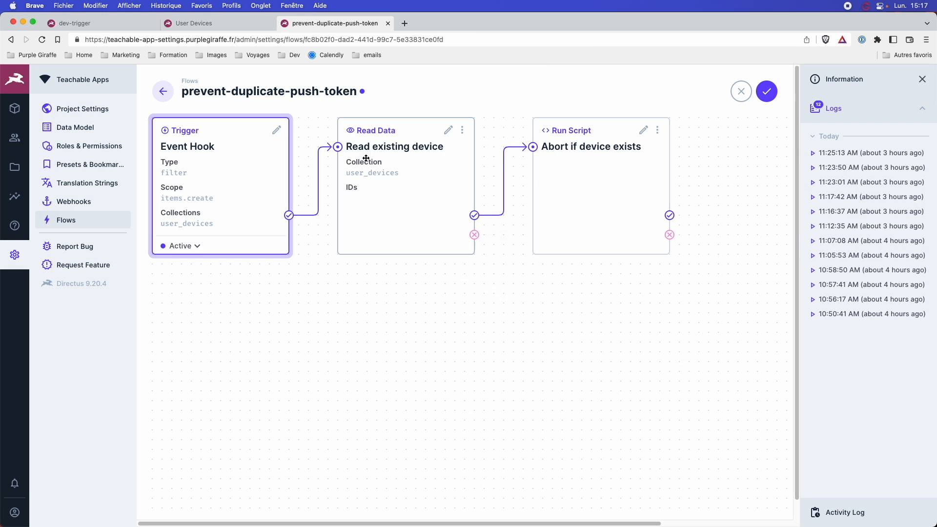
pyautogui.click(447, 129)
pyautogui.doubleClick(789, 146)
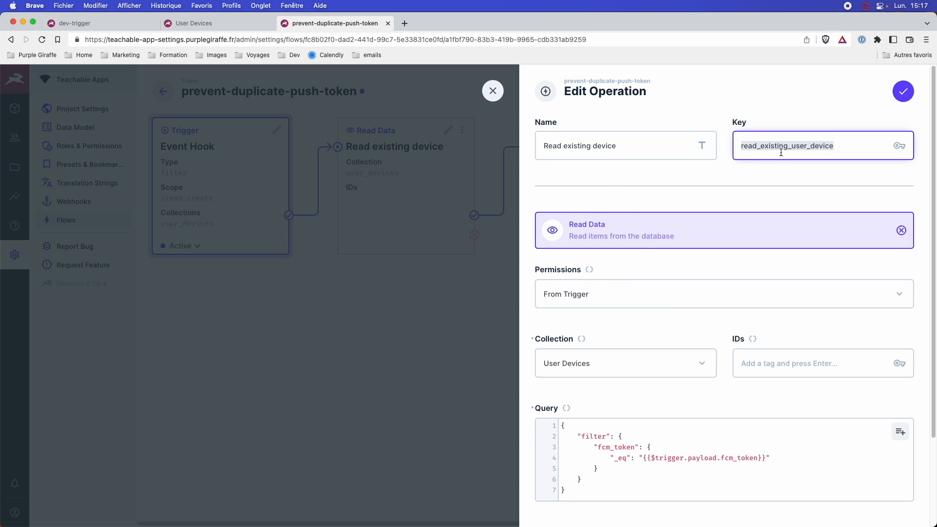
pyautogui.click(493, 98)
# Read through the Abort if device exists script, covering the array variable, length condition, thrown error and returned payload
pyautogui.click(644, 132)
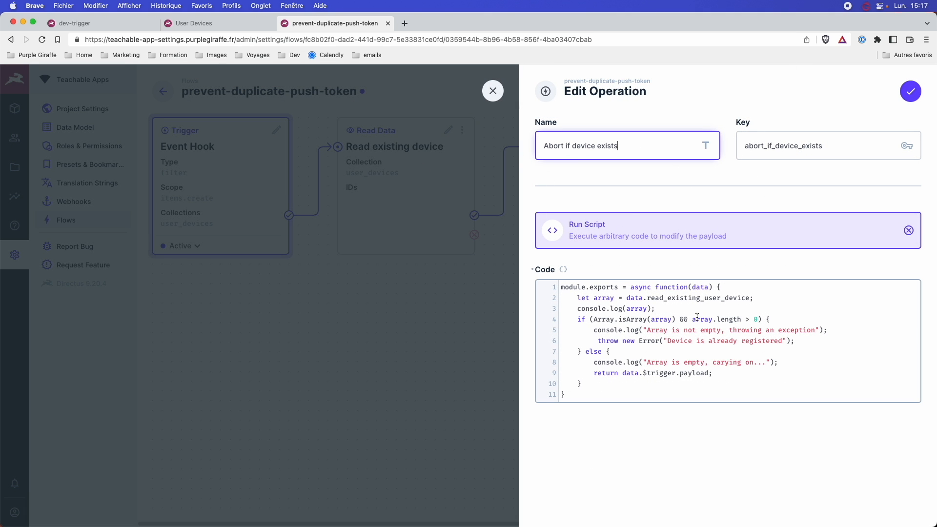
pyautogui.moveTo(647, 297); pyautogui.dragTo(750, 298)
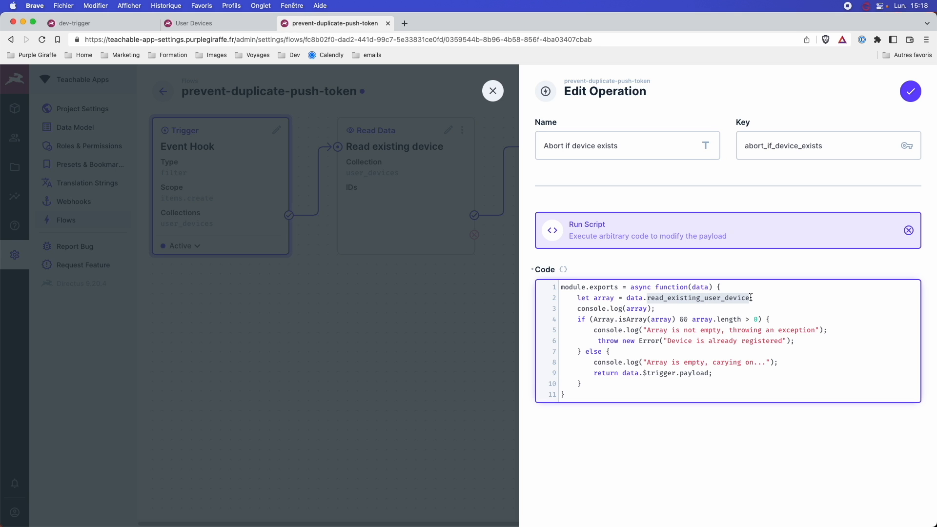
pyautogui.doubleClick(604, 298)
pyautogui.moveTo(655, 308); pyautogui.dragTo(677, 320)
pyautogui.moveTo(692, 319); pyautogui.dragTo(758, 320)
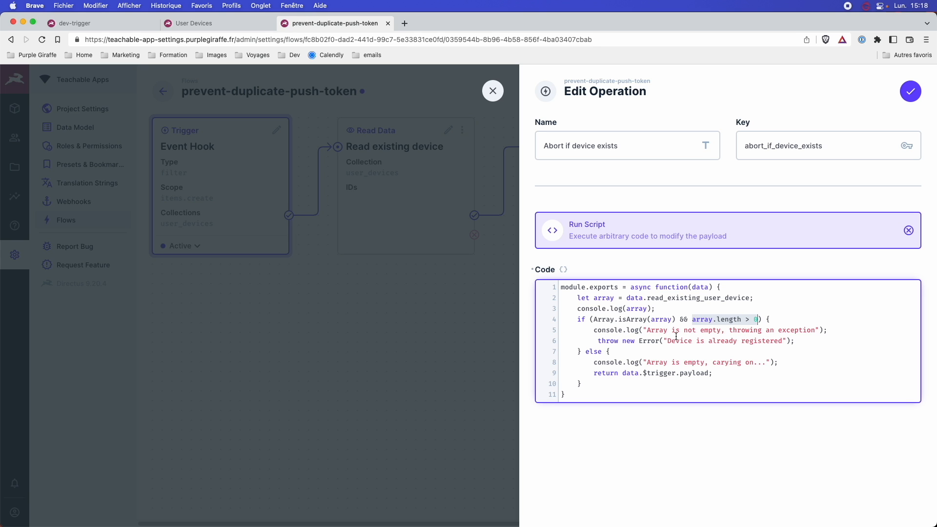
pyautogui.moveTo(646, 331); pyautogui.dragTo(820, 331)
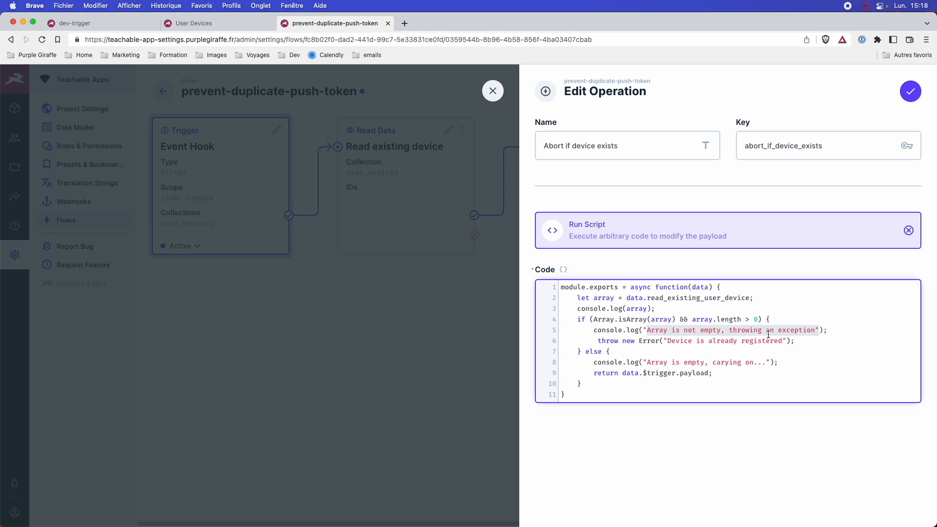
pyautogui.moveTo(668, 342); pyautogui.dragTo(787, 340)
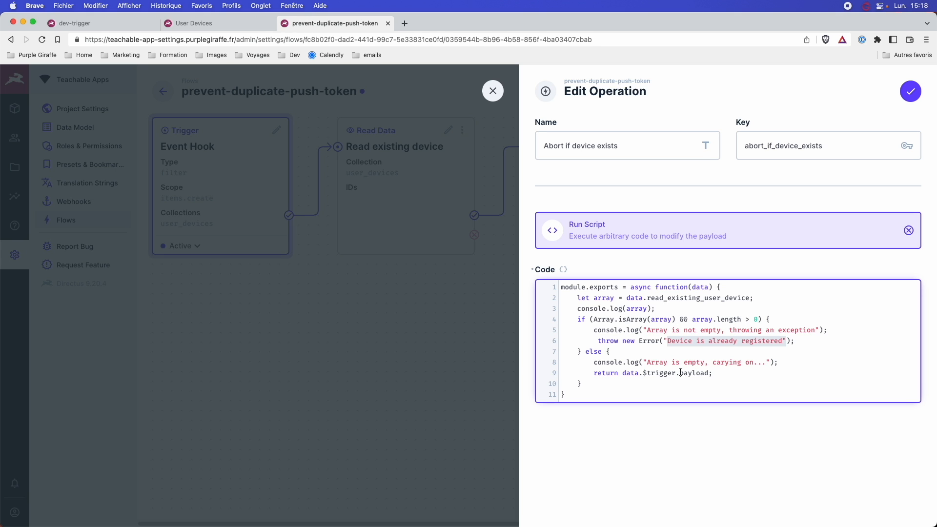
pyautogui.moveTo(646, 363); pyautogui.dragTo(757, 363)
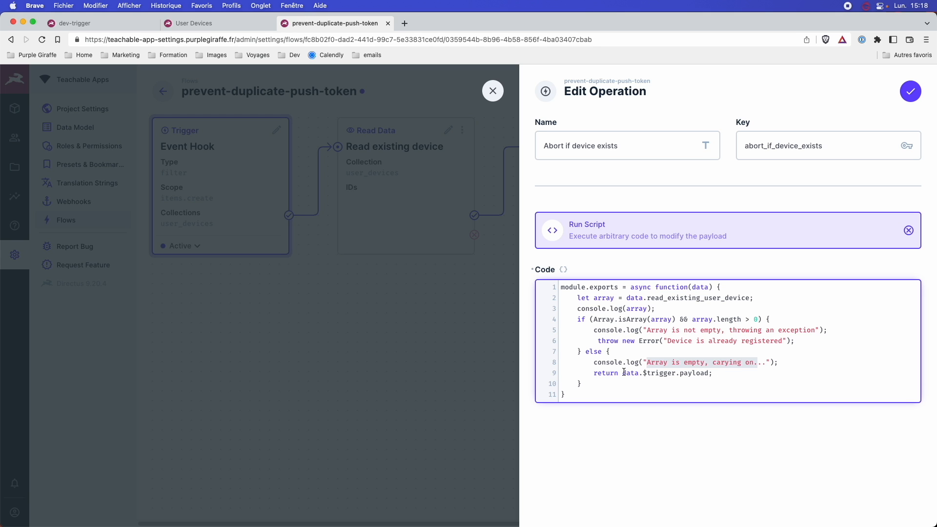
pyautogui.moveTo(623, 373); pyautogui.dragTo(710, 374)
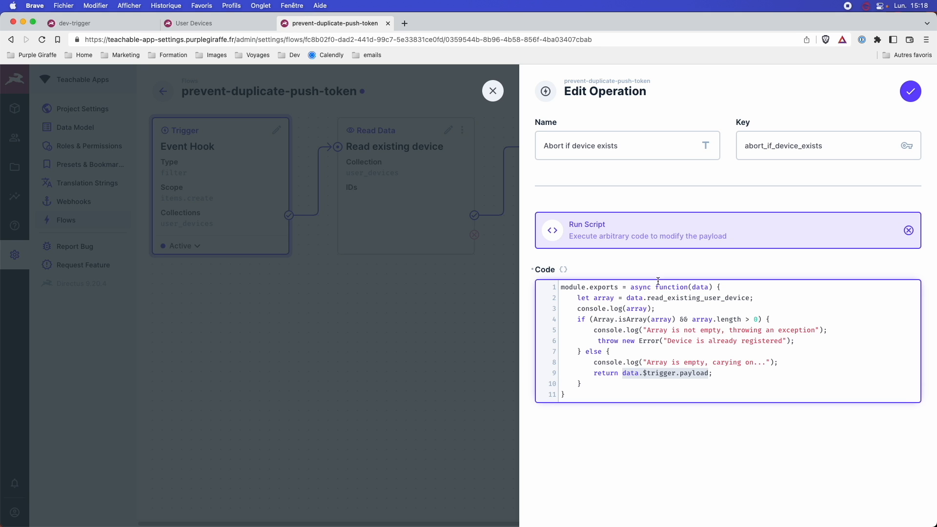
# Trace how the script's data parameter supplies the read_existing_user_device result and the trigger payload, then close the operation
pyautogui.click(694, 287)
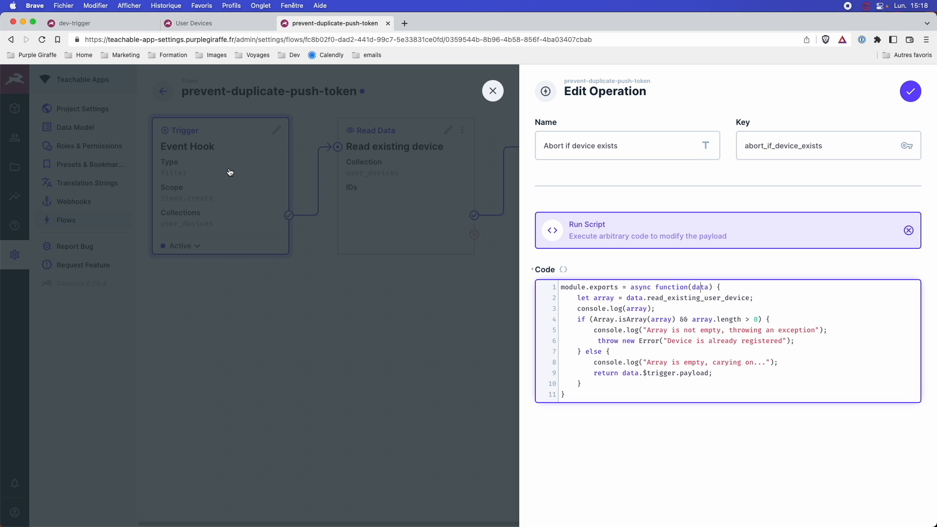
pyautogui.doubleClick(699, 299)
pyautogui.click(699, 301)
pyautogui.click(698, 298)
pyautogui.doubleClick(659, 373)
pyautogui.doubleClick(695, 374)
pyautogui.click(695, 374)
pyautogui.click(695, 374)
pyautogui.doubleClick(695, 374)
pyautogui.moveTo(622, 373); pyautogui.dragTo(704, 379)
pyautogui.click(493, 92)
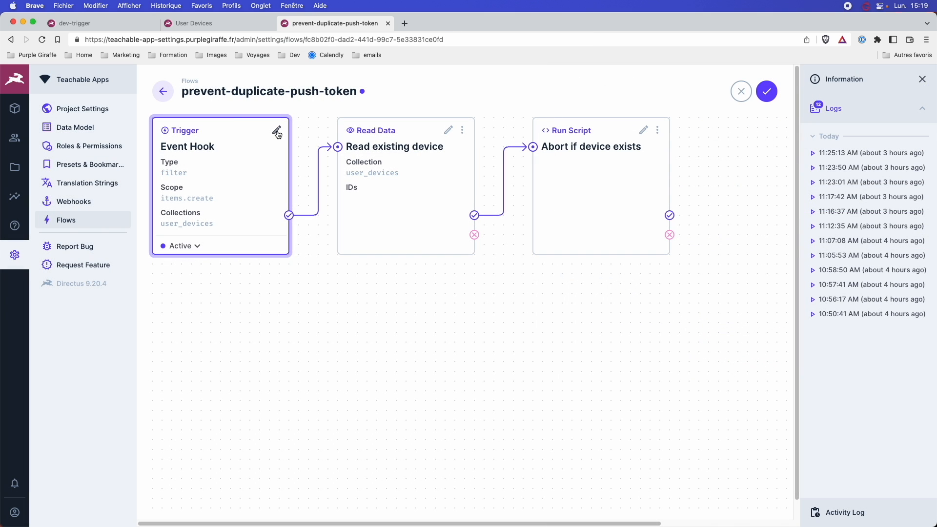
# Check the Event Hook trigger's response body setting against the payload returned by the Abort if device exists script
pyautogui.click(277, 131)
pyautogui.scroll(-3, 717, 349)
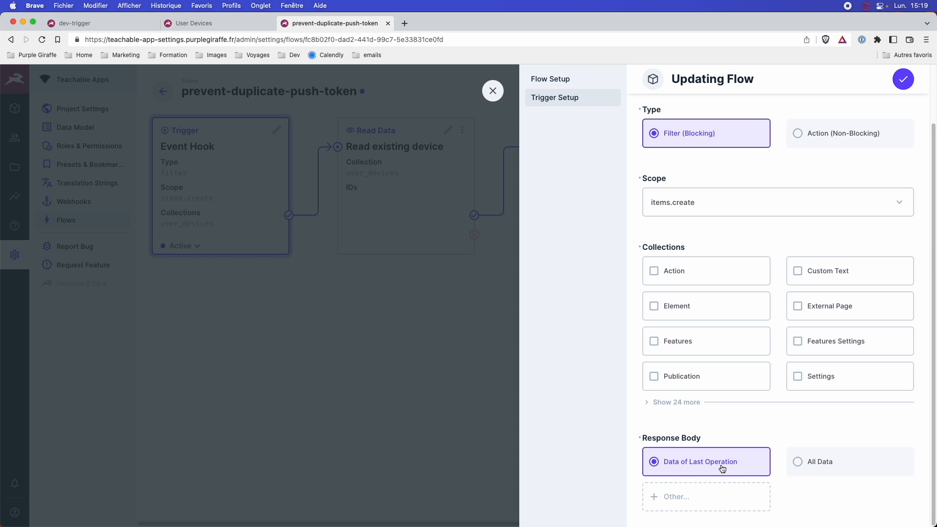
pyautogui.click(492, 96)
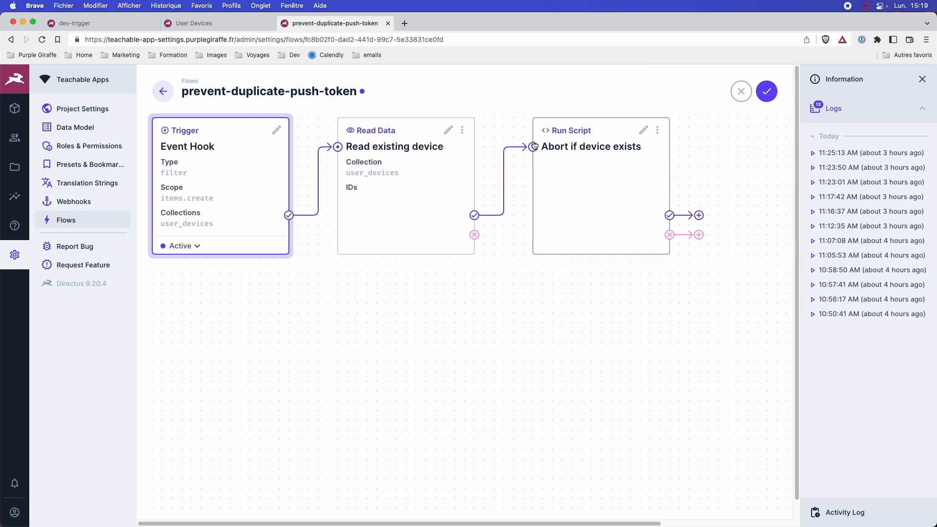
pyautogui.click(644, 131)
pyautogui.moveTo(707, 373); pyautogui.dragTo(623, 373)
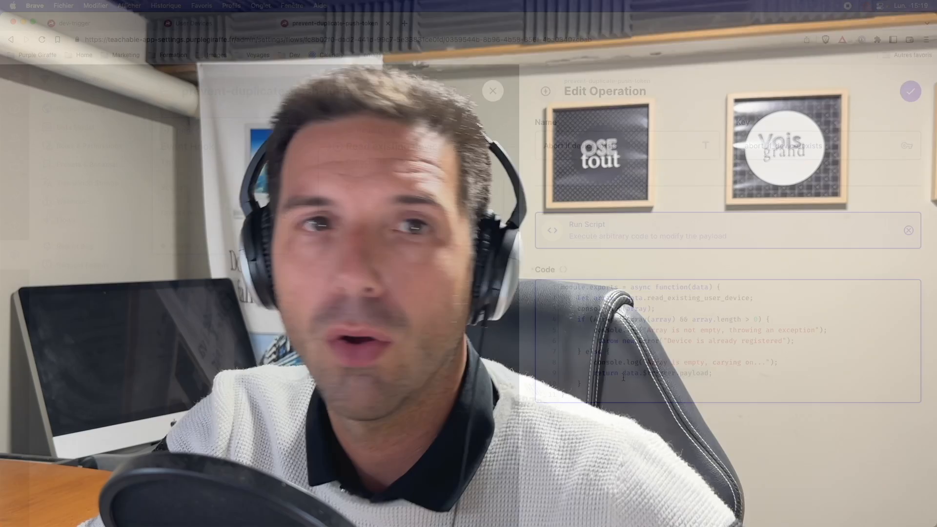